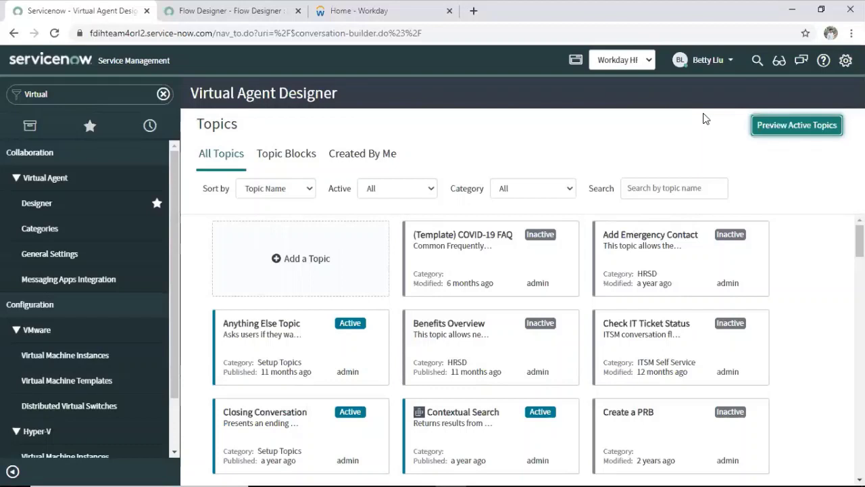
# Open the Virtual Agent preview chat, widen it, and send 'Leave of absence'.
pyautogui.click(795, 131)
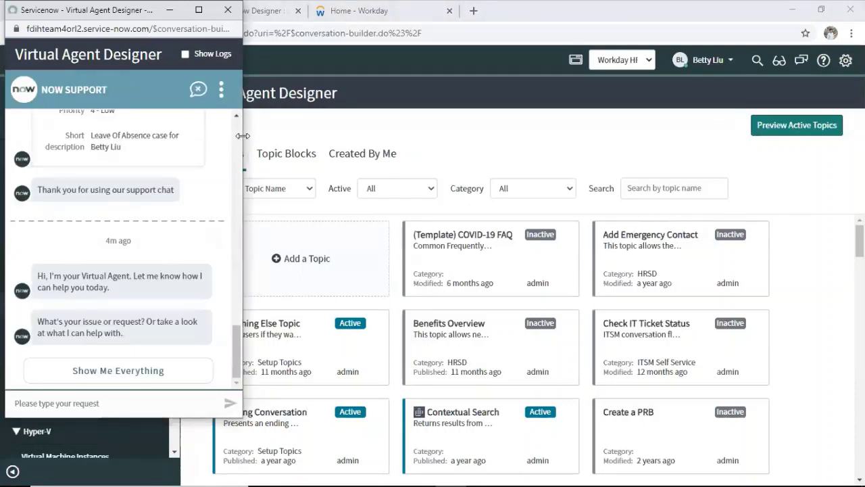
pyautogui.moveTo(243, 135); pyautogui.dragTo(652, 175)
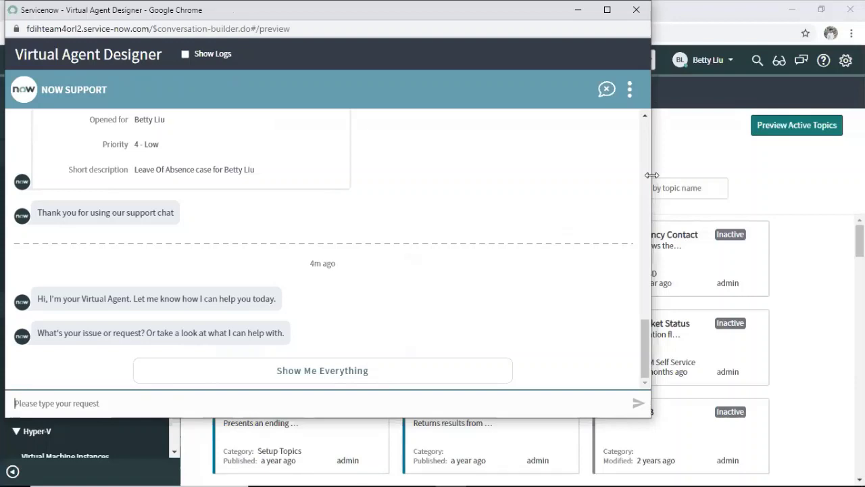
pyautogui.write('Leave')
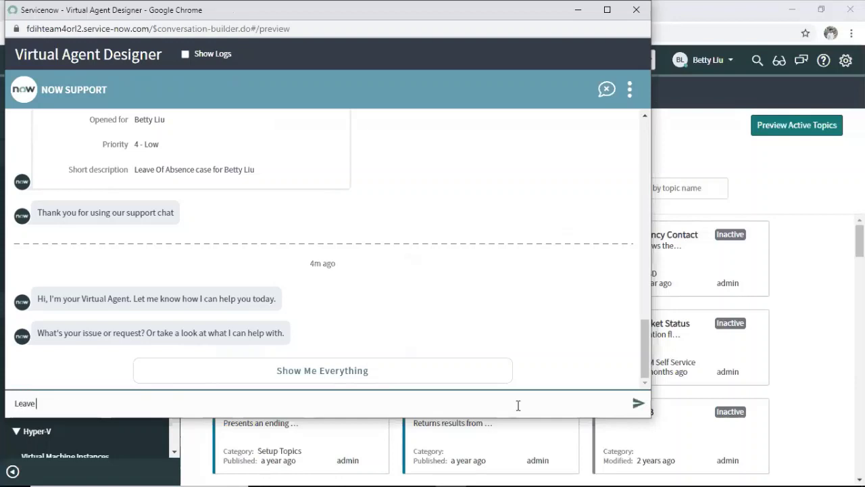
pyautogui.write(' of absence')
pyautogui.press('Return')
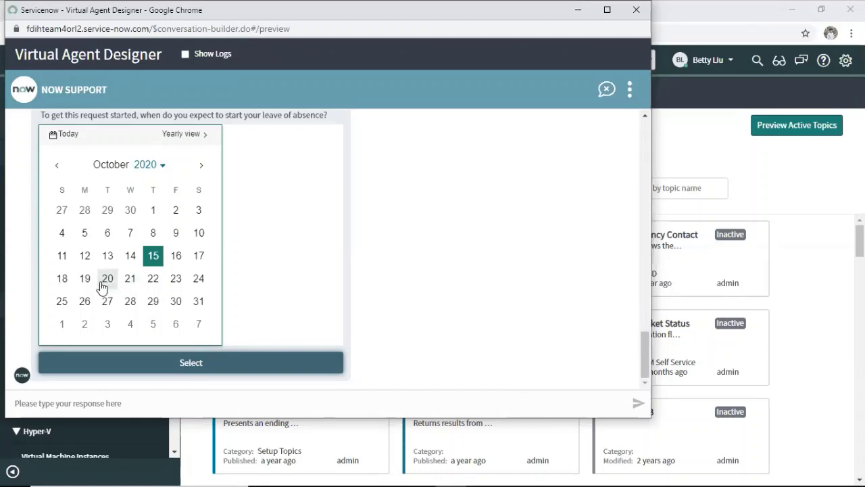
# Confirm October 27, 2020 as the leave start and July 27, 2021 as the return date.
pyautogui.click(107, 301)
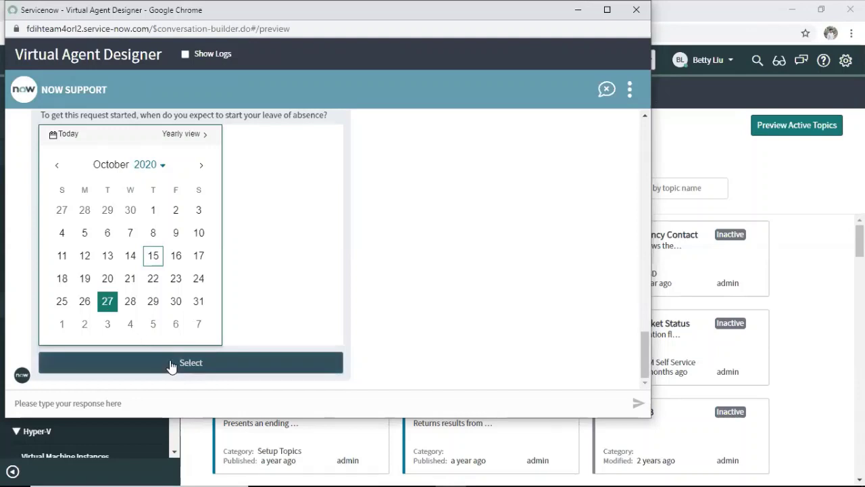
pyautogui.click(171, 366)
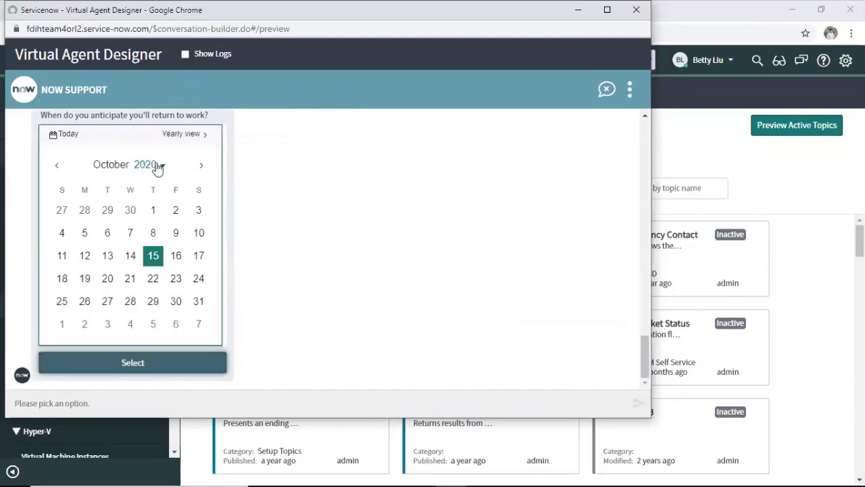
pyautogui.click(157, 165)
pyautogui.click(190, 360)
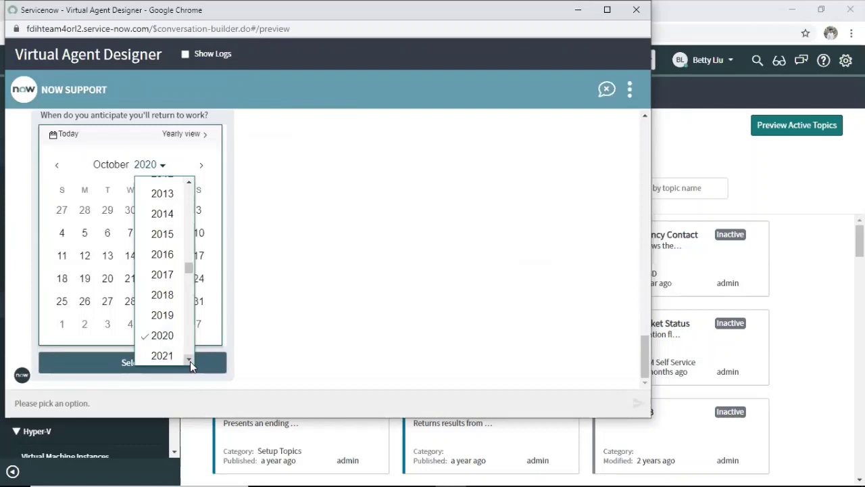
pyautogui.click(180, 350)
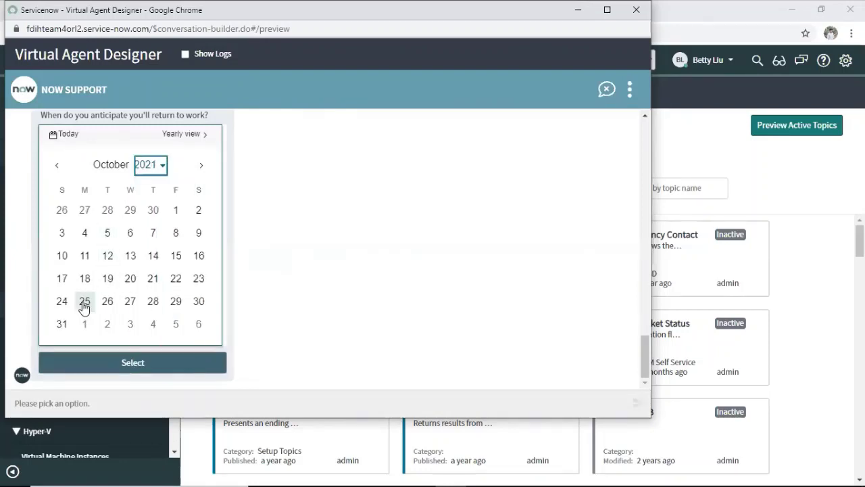
pyautogui.click(59, 168)
pyautogui.click(57, 167)
pyautogui.click(58, 169)
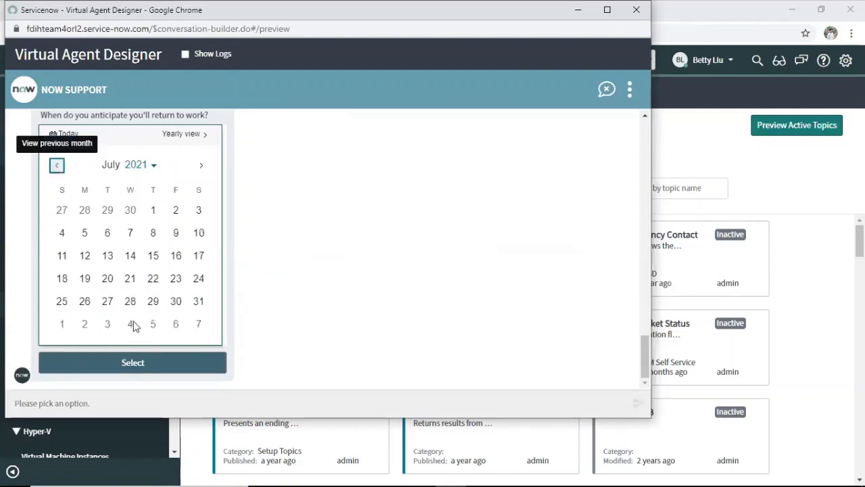
pyautogui.click(111, 304)
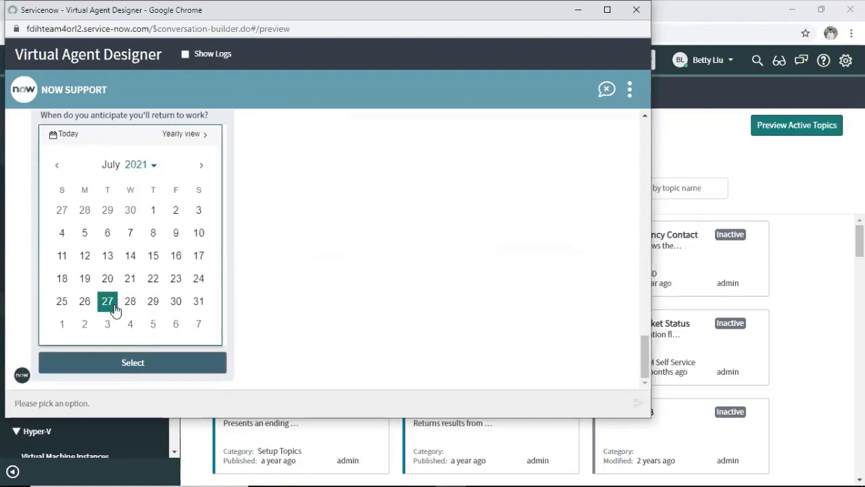
pyautogui.click(134, 363)
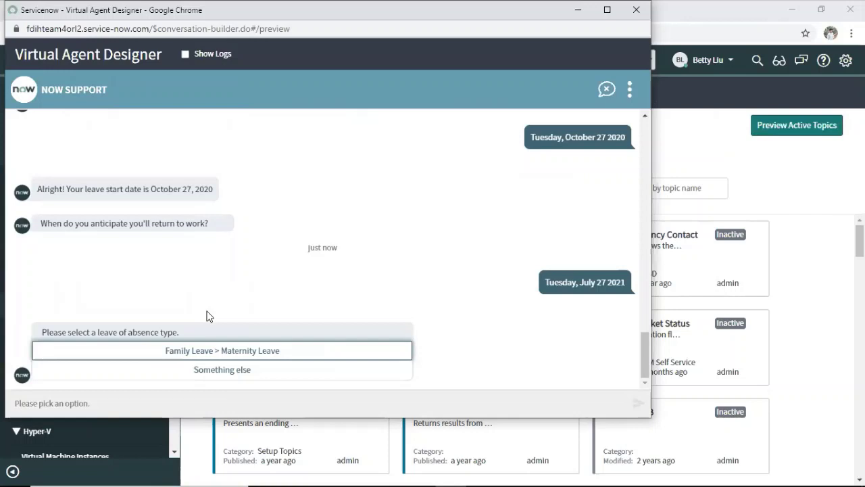
# Choose Family Leave > Maternity Leave, agree to a case, and comment 'Request for Maternity Leave'.
pyautogui.click(226, 348)
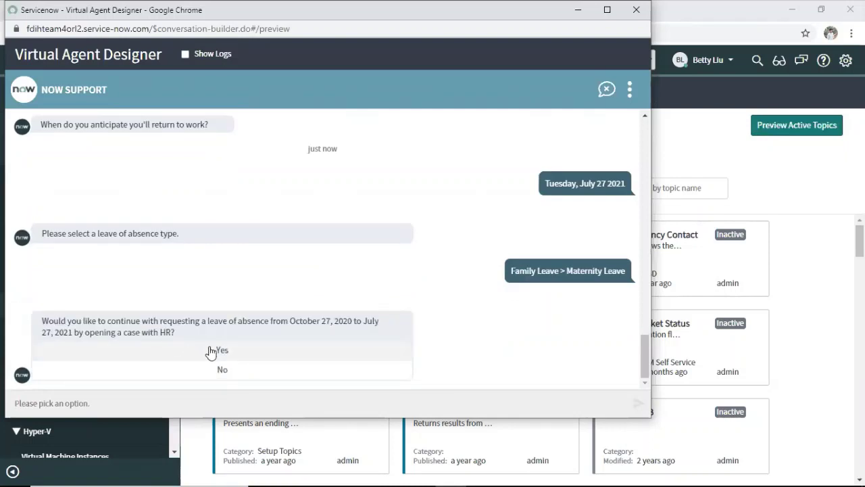
pyautogui.click(211, 351)
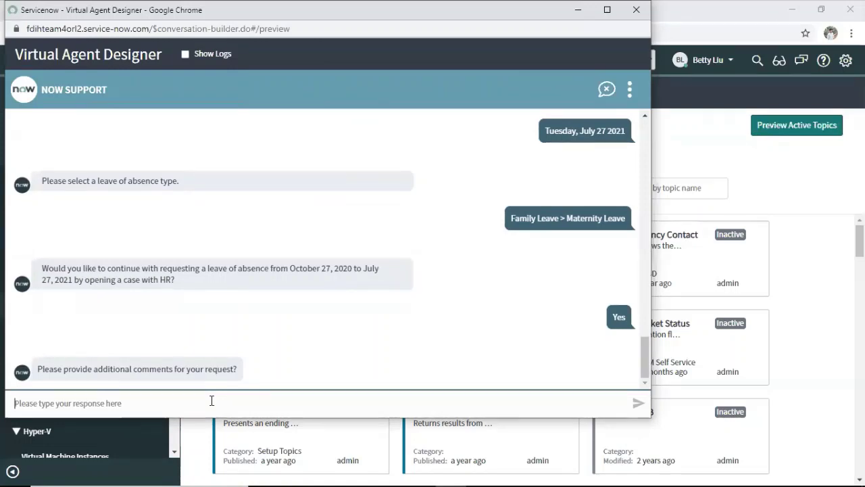
pyautogui.write('Req')
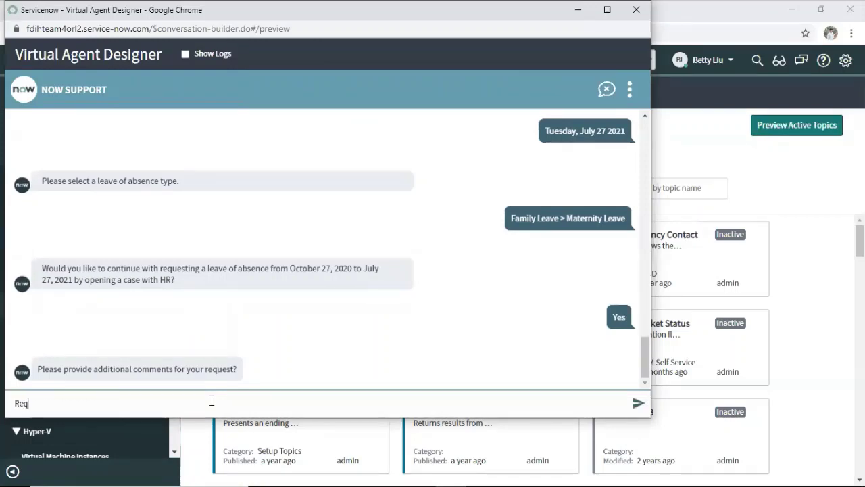
pyautogui.write('uest for Mater')
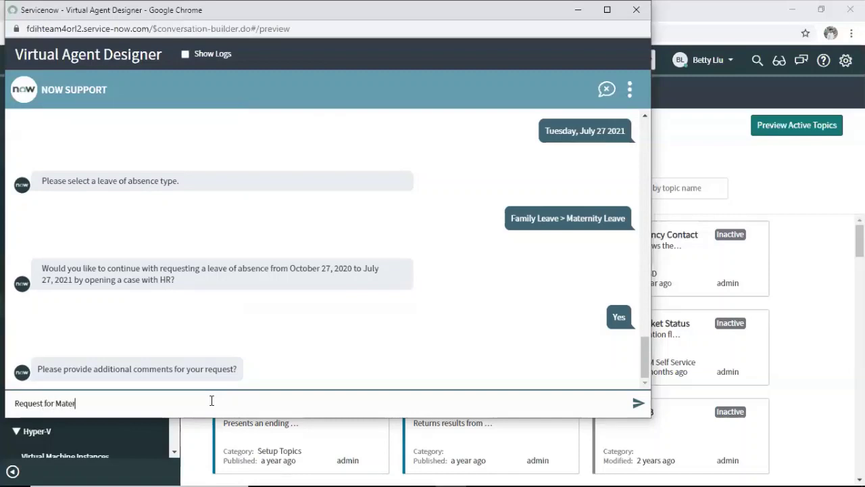
pyautogui.write('nity Leave')
pyautogui.press('Return')
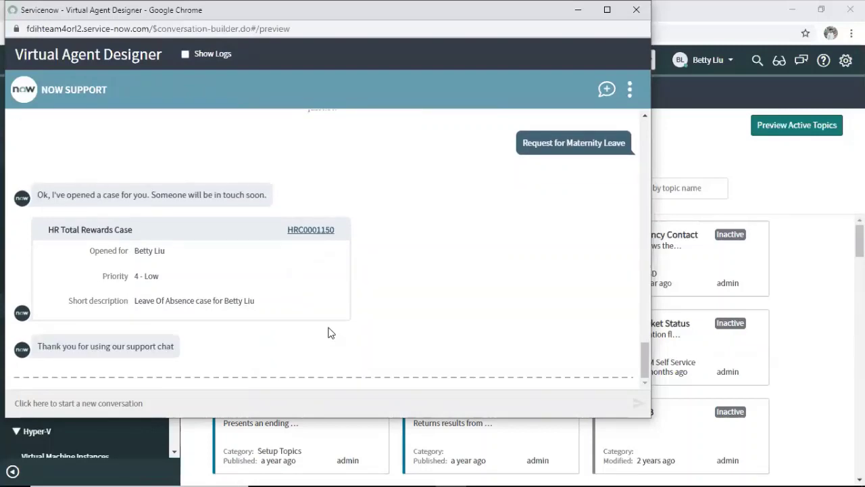
# Open the new HR case and open its Requested approval record from the Approvers list.
pyautogui.click(312, 231)
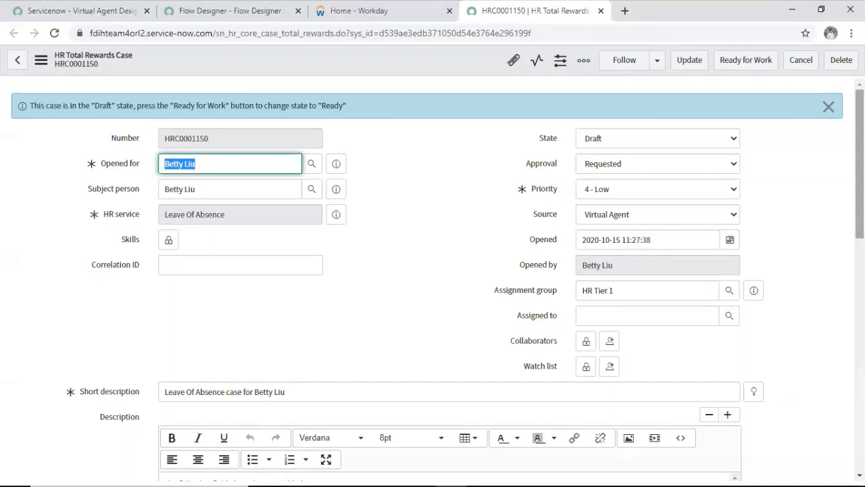
pyautogui.scroll(-15, 432, 270)
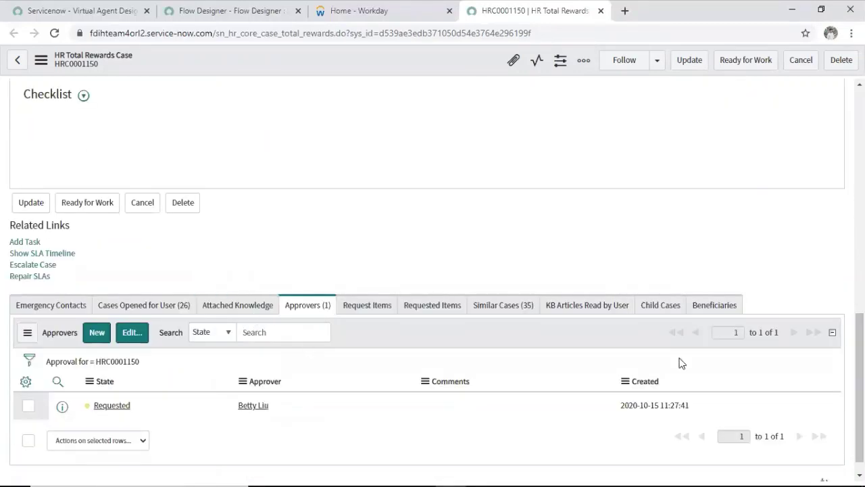
pyautogui.scroll(-1, 849, 385)
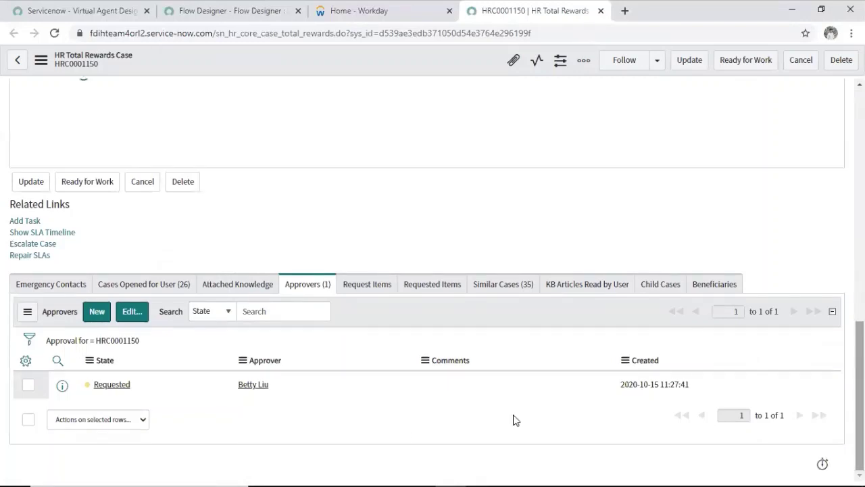
pyautogui.click(62, 386)
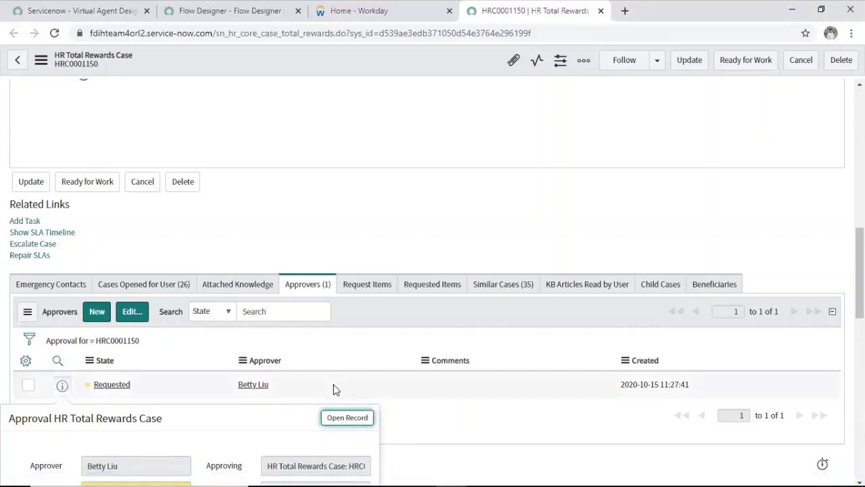
pyautogui.click(343, 417)
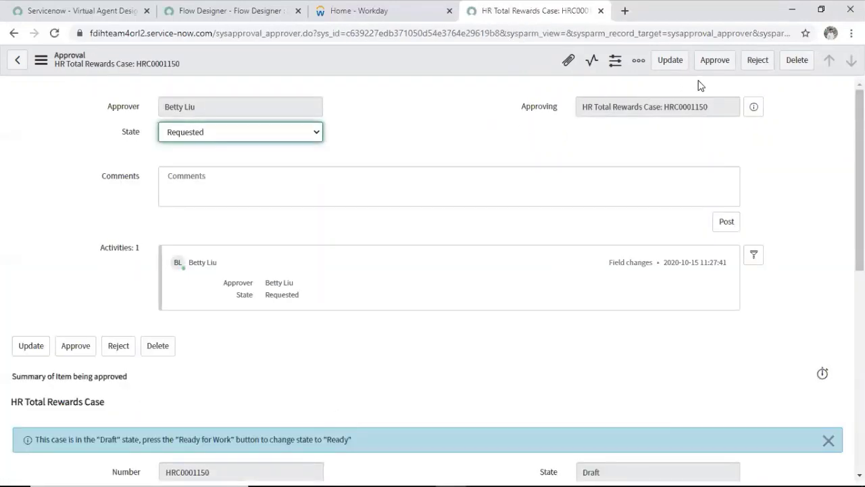
# Approve the case, reload the form and select its Correlation ID before moving to Workday.
pyautogui.click(717, 59)
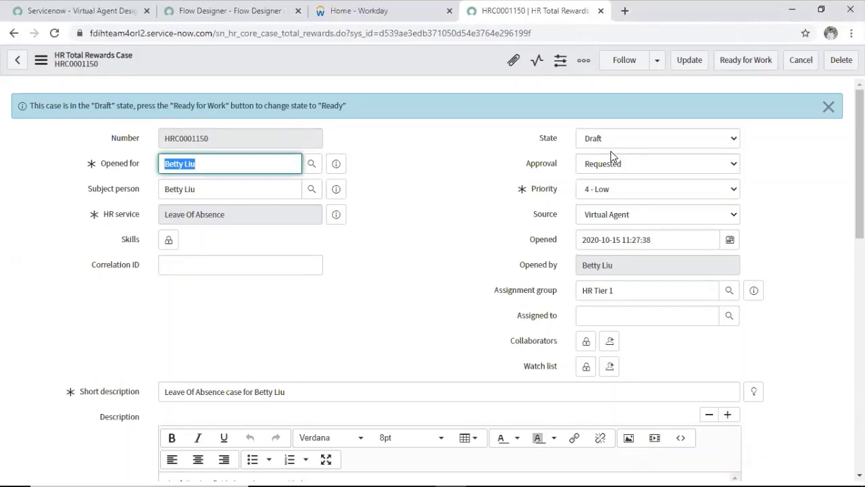
pyautogui.rightClick(380, 61)
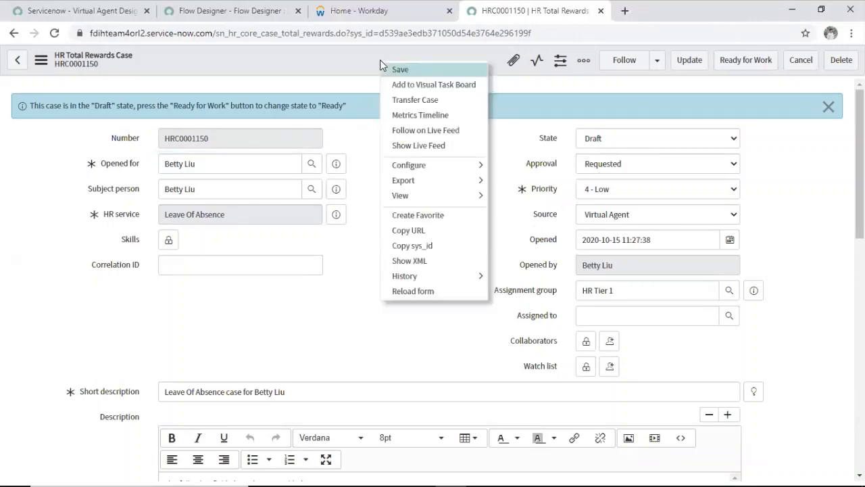
pyautogui.click(417, 290)
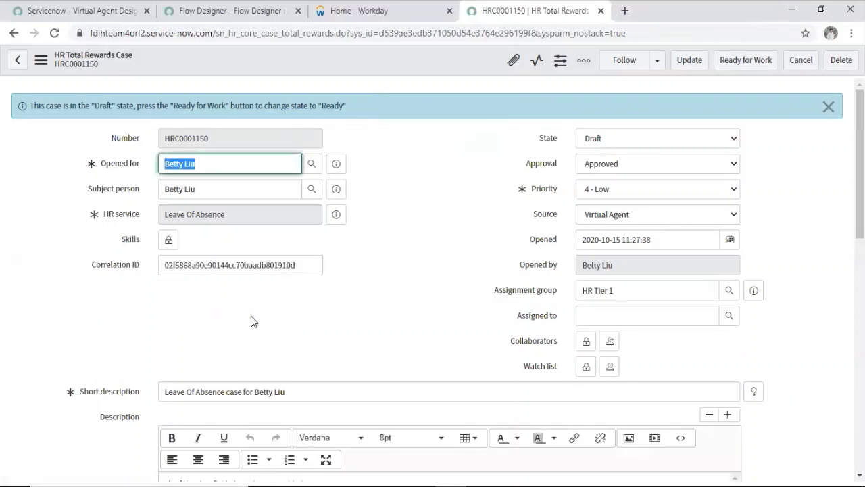
pyautogui.doubleClick(242, 264)
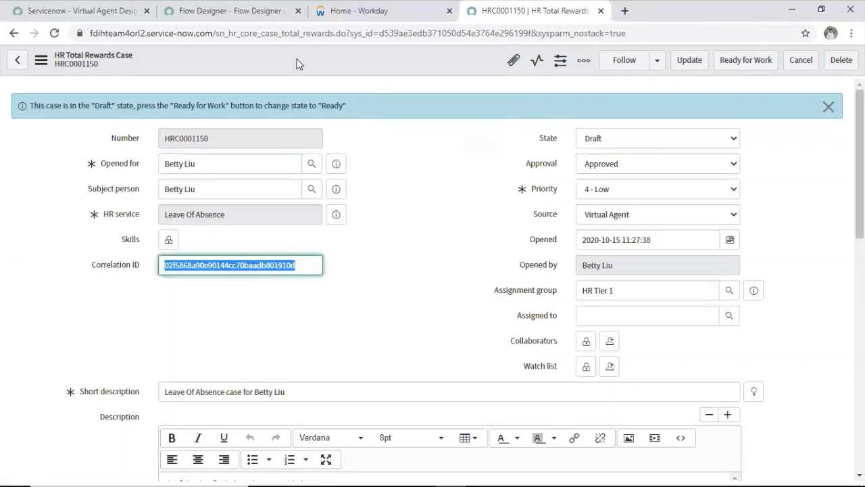
pyautogui.click(328, 11)
# Search Workday for 'wid:' followed by the pasted Correlation ID.
pyautogui.click(265, 88)
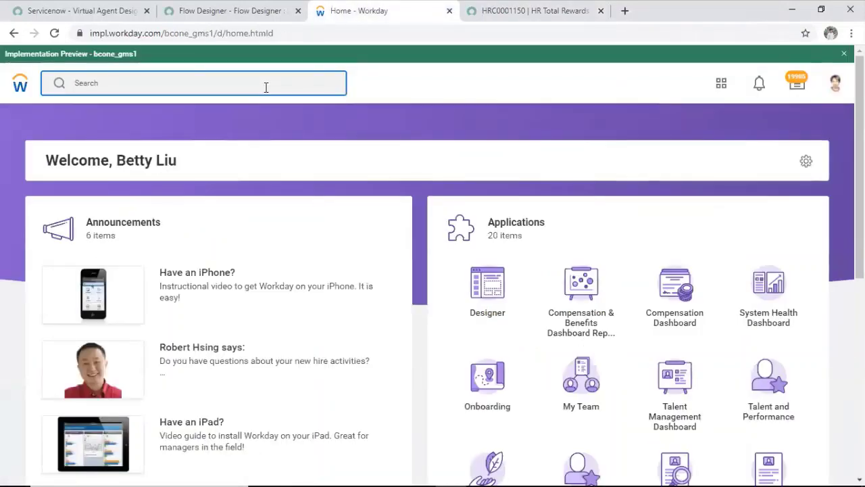
pyautogui.write('wid')
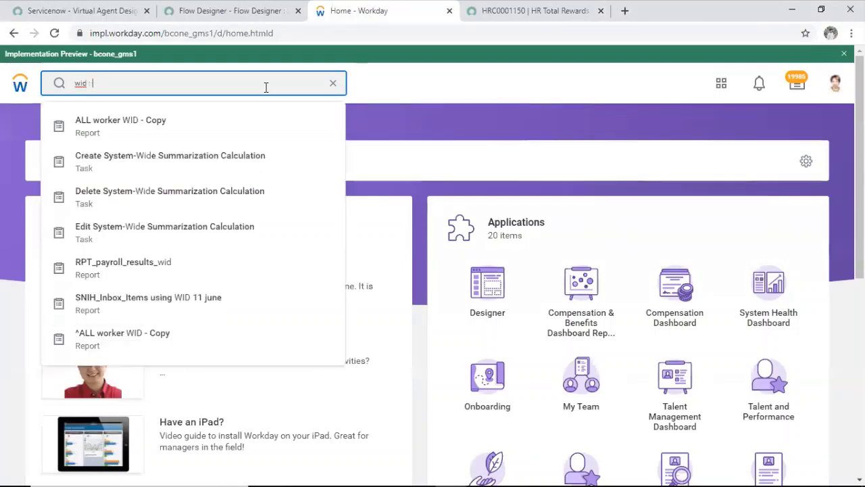
pyautogui.write(' :')
pyautogui.write('v02f5868a90e90144cc70baadb801910d')
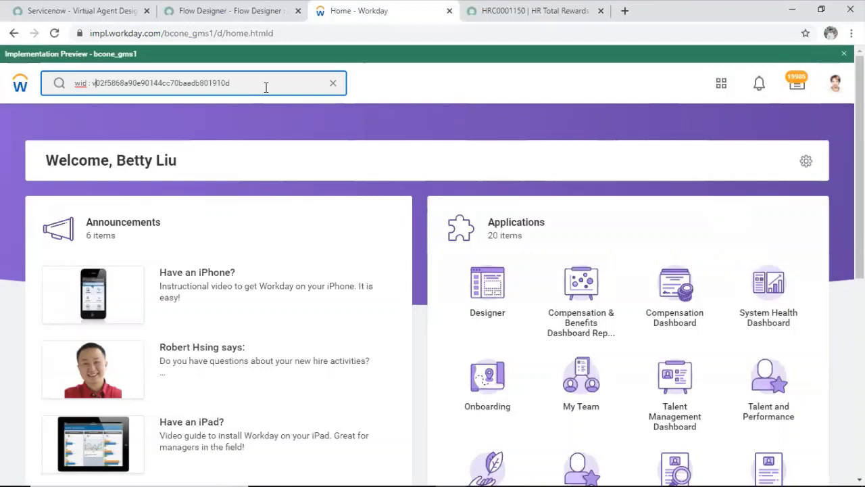
pyautogui.press('Left')
pyautogui.press('Left')
pyautogui.press('Left')
pyautogui.press('Left')
pyautogui.press('BackSpace')
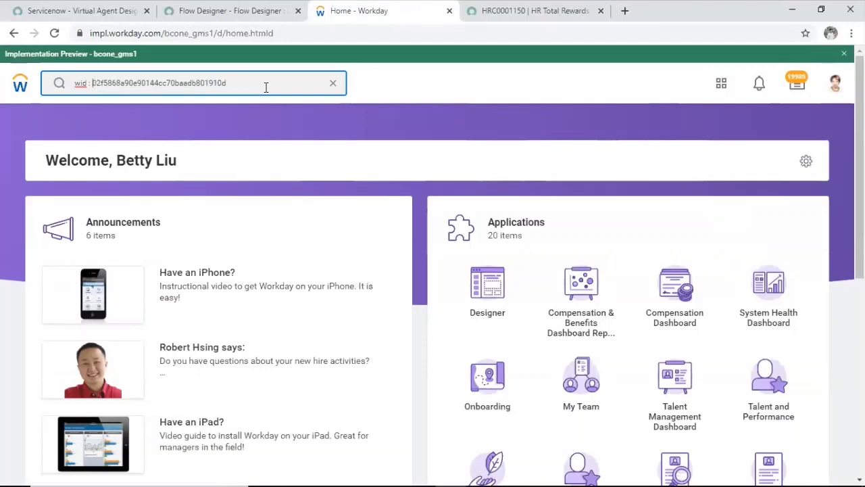
pyautogui.press('Return')
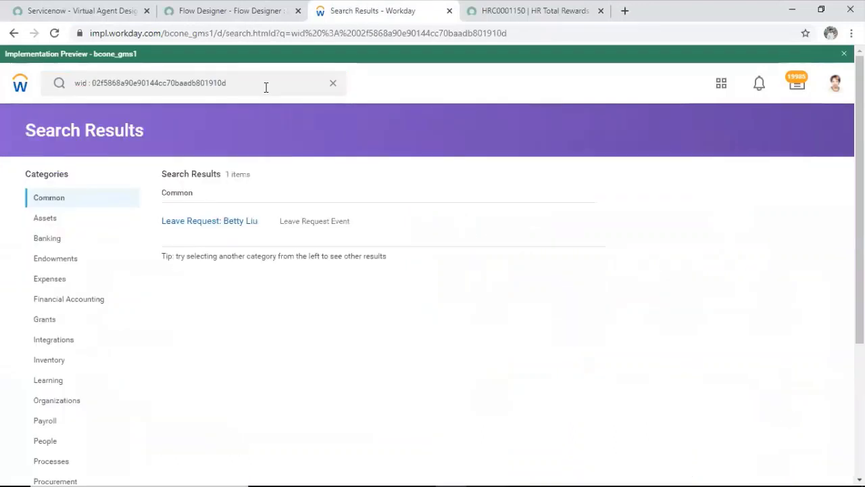
# Open the Leave Request event and view its 5-item Process history.
pyautogui.click(244, 223)
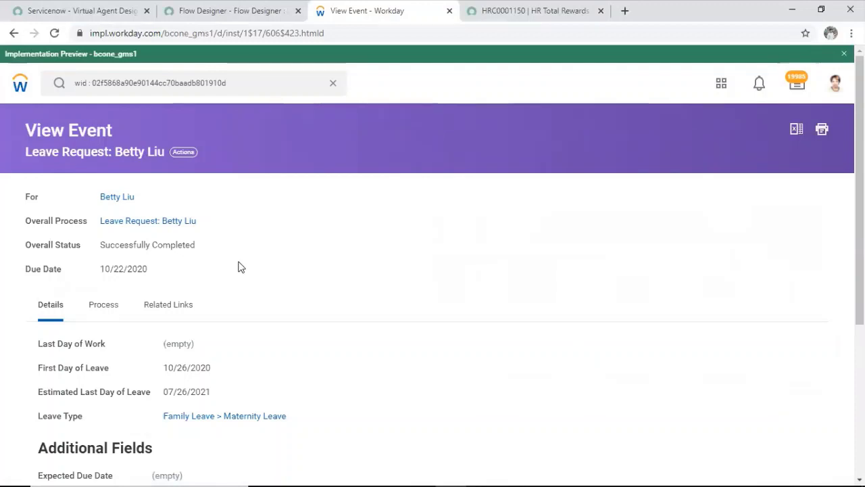
pyautogui.click(101, 308)
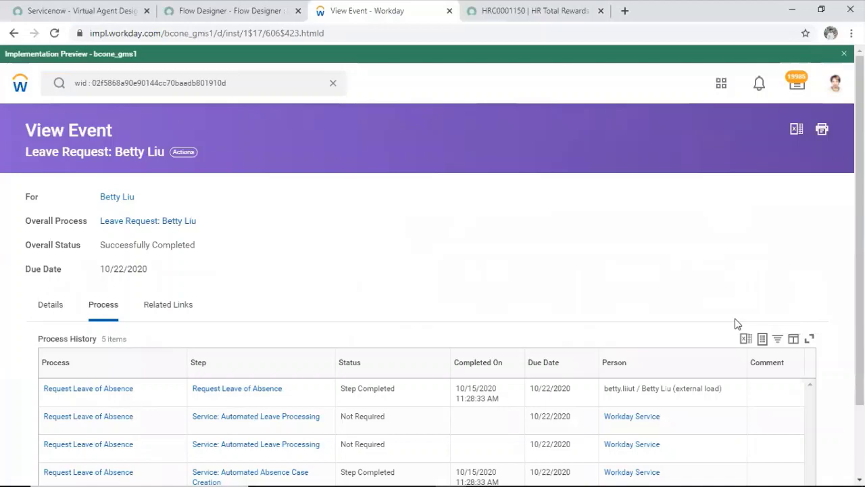
pyautogui.scroll(-2, 860, 304)
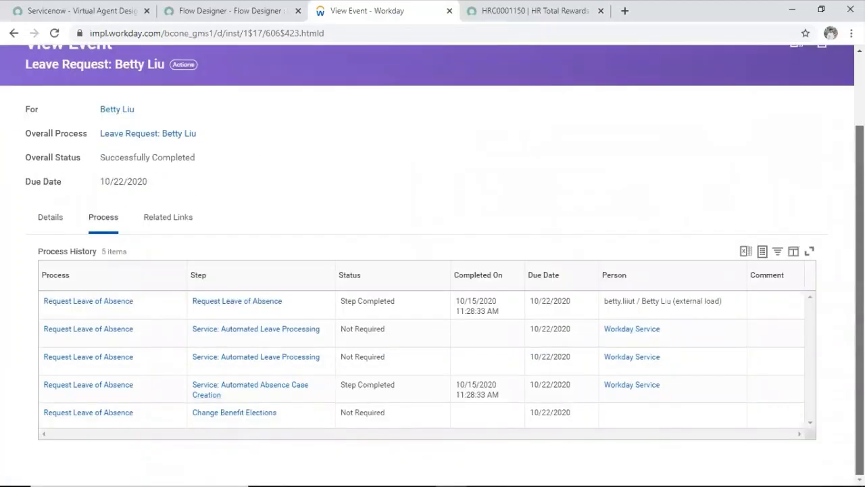
pyautogui.scroll(2, 539, 90)
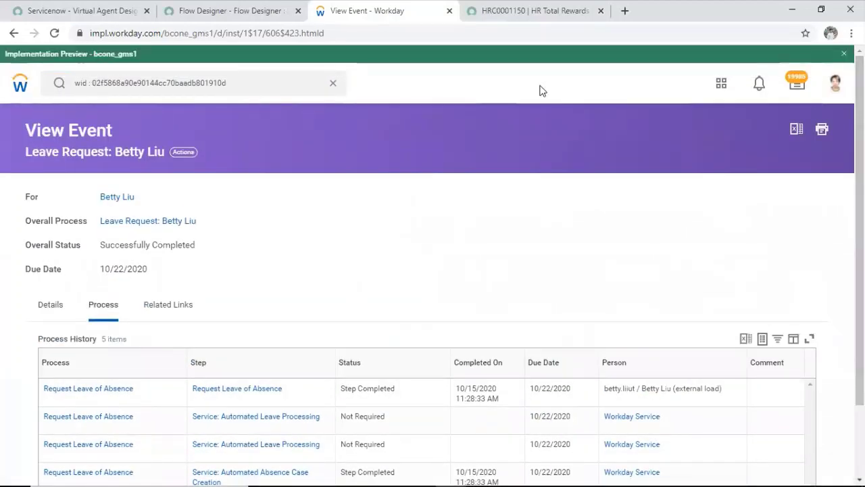
# Check the HRC0001150 case's Correlation ID, then bring up the published Leave of absence flow.
pyautogui.click(582, 12)
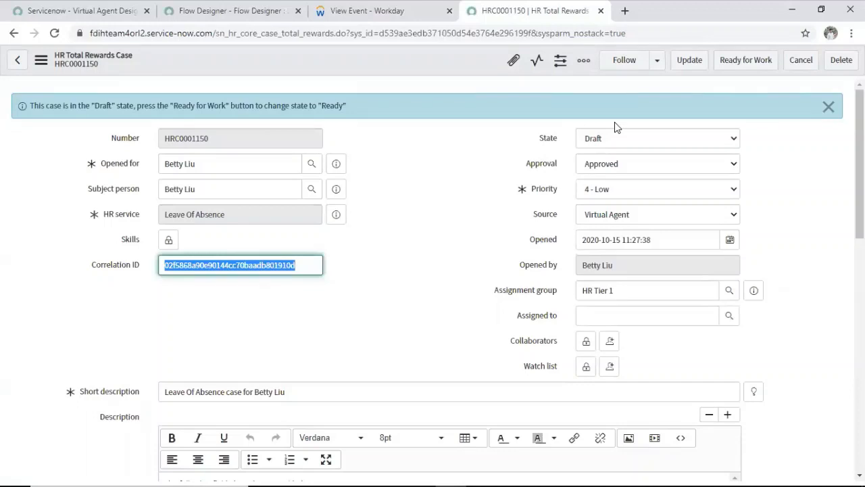
pyautogui.click(251, 21)
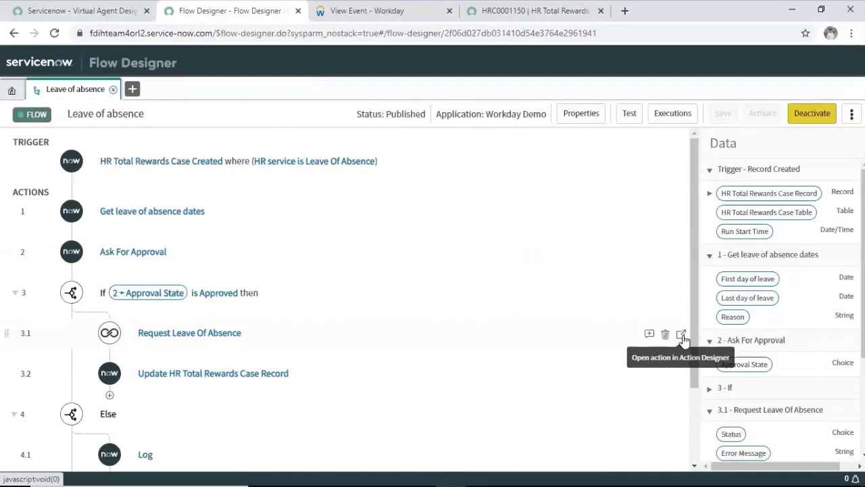
# Open the Request Leave Of Absence action from step 3.1 and view its Pre Processing inputs.
pyautogui.click(681, 335)
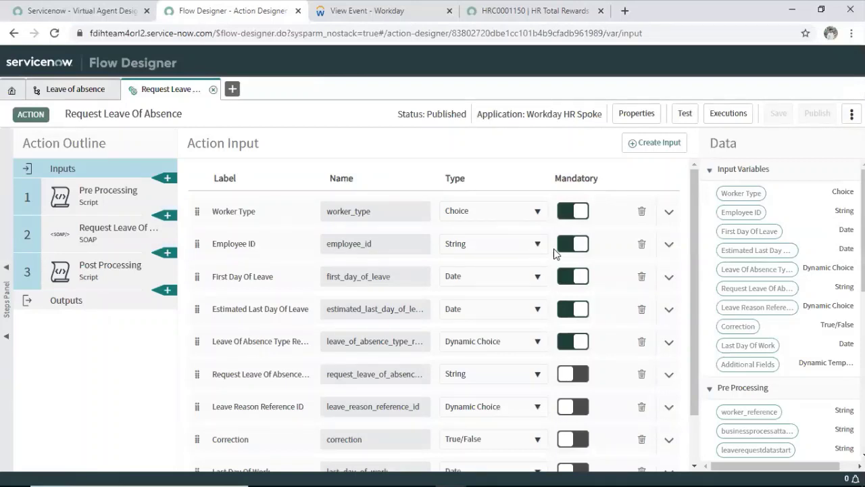
pyautogui.click(96, 203)
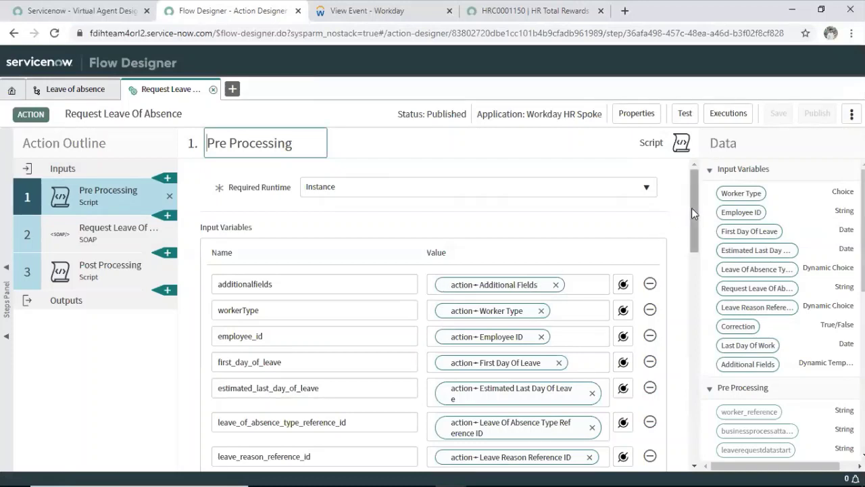
pyautogui.moveTo(692, 207)
pyautogui.mouseDown()
pyautogui.moveTo(695, 232)
pyautogui.moveTo(694, 206)
pyautogui.mouseUp()
# Review the 'Workday HR' spoke Connection Details, then return to the Pre Processing script.
pyautogui.click(64, 8)
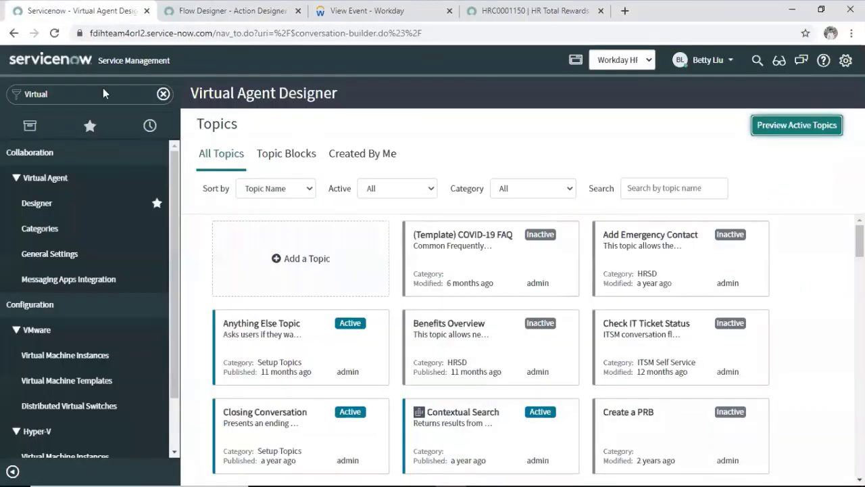
pyautogui.click(111, 98)
pyautogui.press('BackSpace')
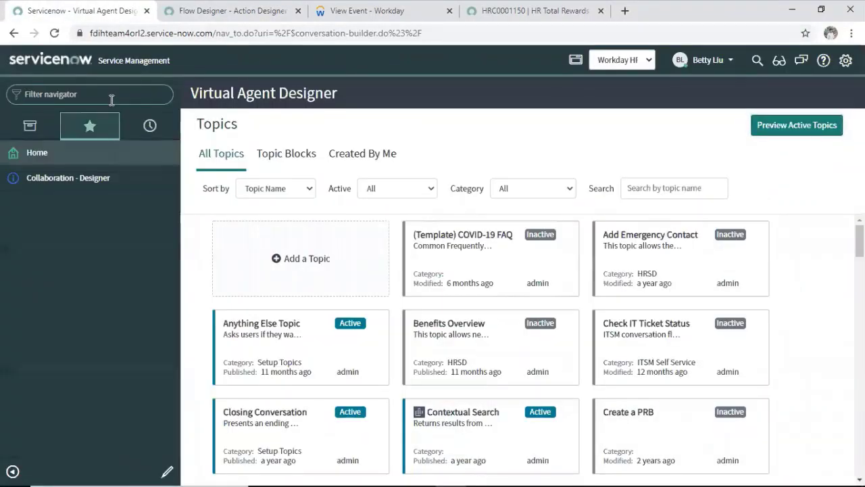
pyautogui.write('Workday HR')
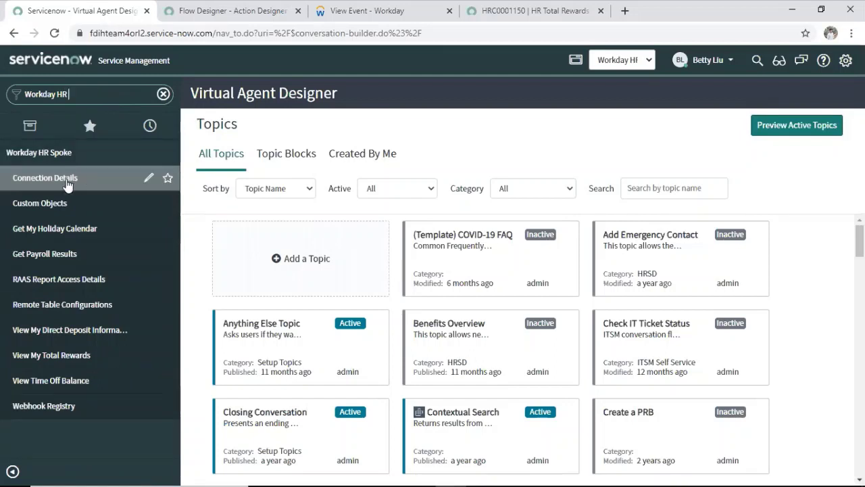
pyautogui.click(67, 179)
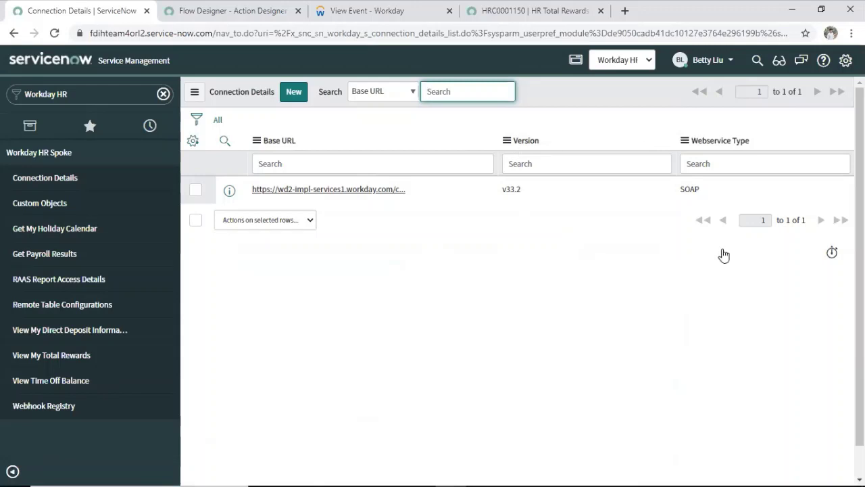
pyautogui.hotkey('ctrl', 'Tab')
pyautogui.moveTo(692, 223); pyautogui.dragTo(716, 347)
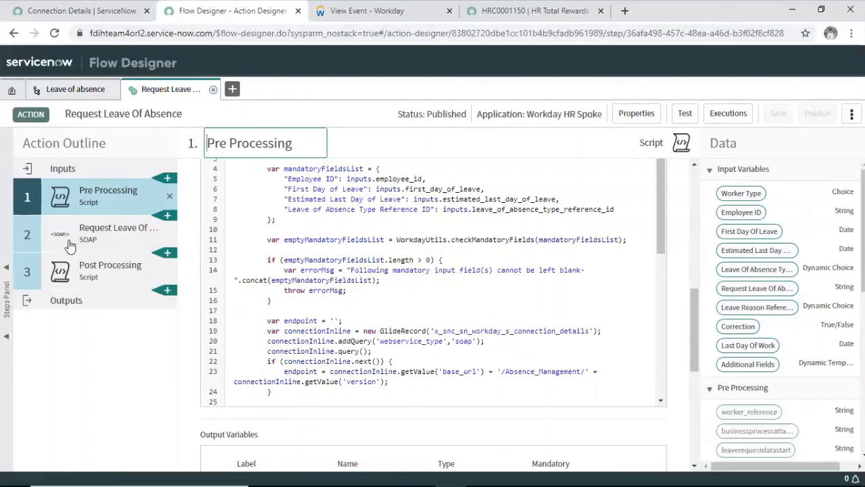
# Open SOAP step 2 and review its Request_Leave_of_Absence operation, envelope and WS-Security settings.
pyautogui.click(91, 242)
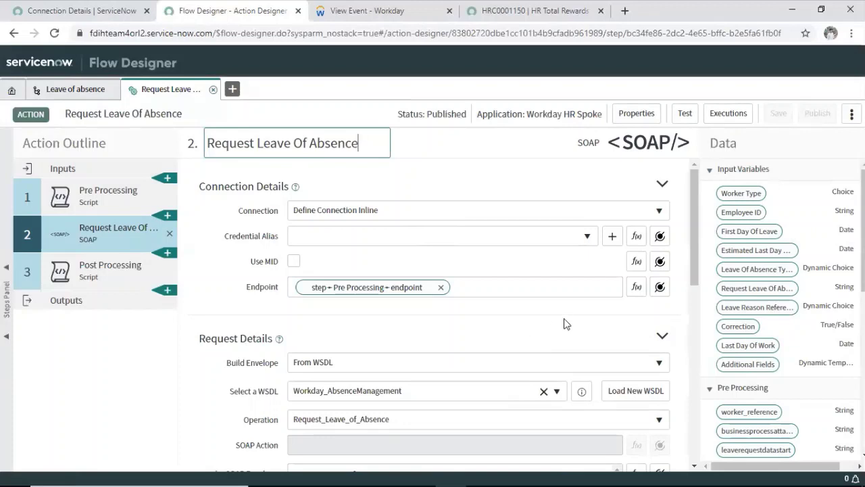
pyautogui.moveTo(692, 263); pyautogui.dragTo(702, 356)
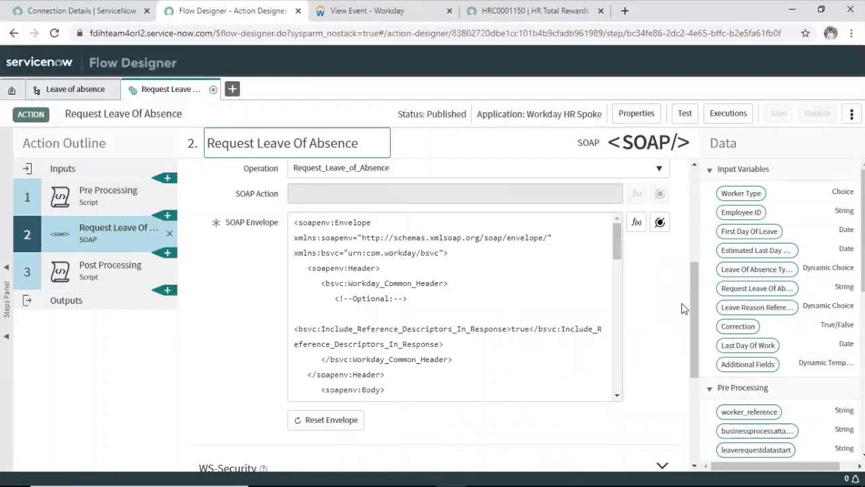
pyautogui.moveTo(692, 299); pyautogui.dragTo(691, 375)
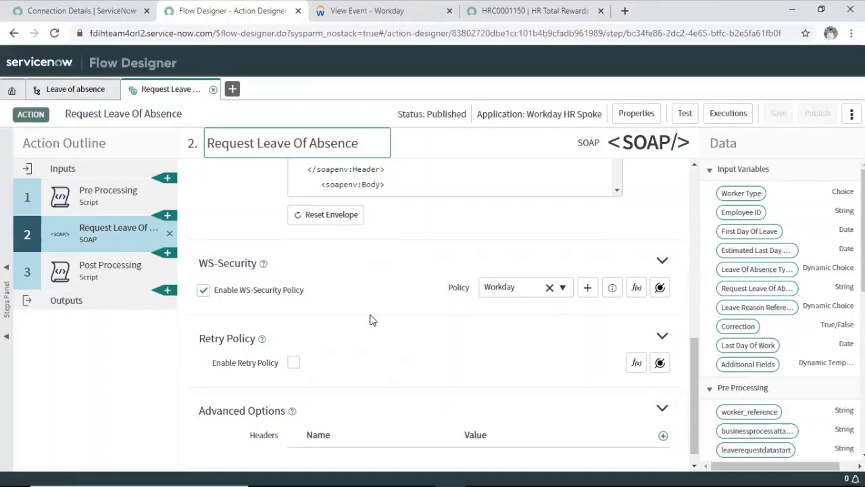
# Filter the navigator for 'SOAP SE' and open the SOAP Security Policies list.
pyautogui.click(61, 12)
pyautogui.click(97, 94)
pyautogui.press('BackSpace')
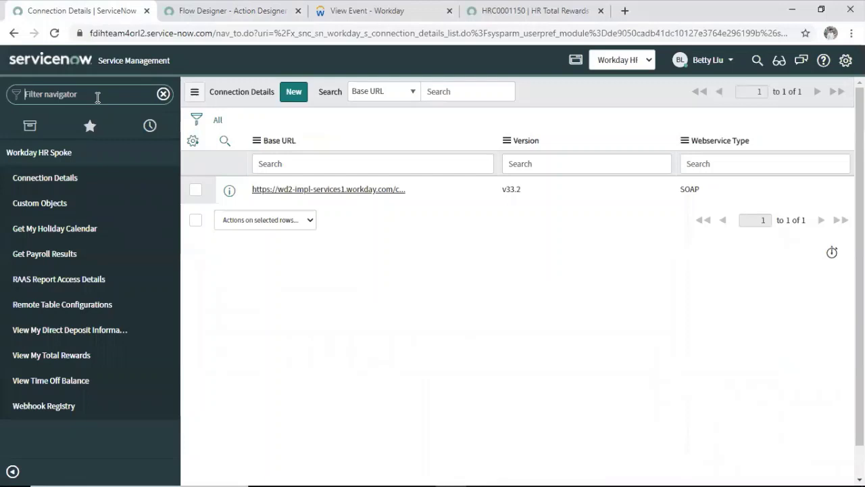
pyautogui.write('SOAP SE')
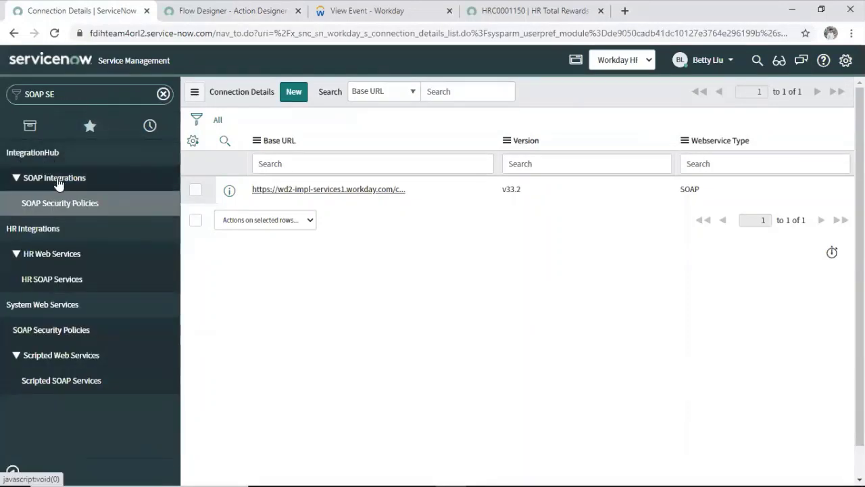
pyautogui.click(65, 203)
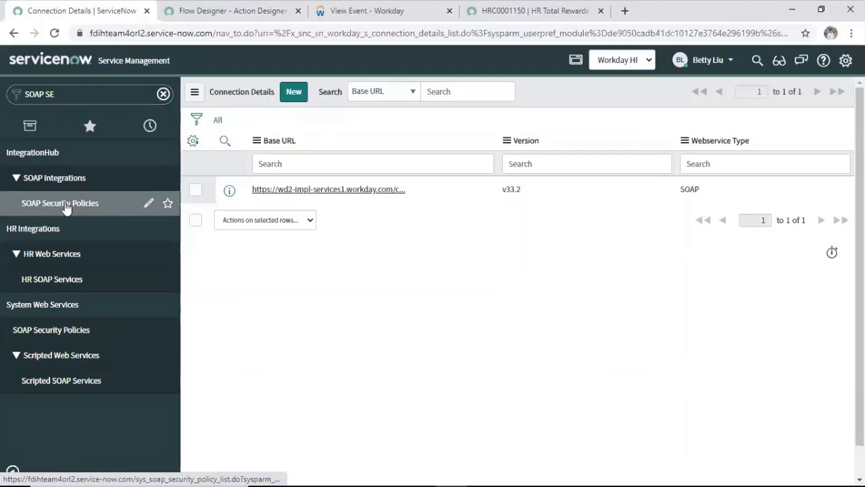
# Review the Workday policy record using the Workday HR username profile, then start a new policy.
pyautogui.click(229, 191)
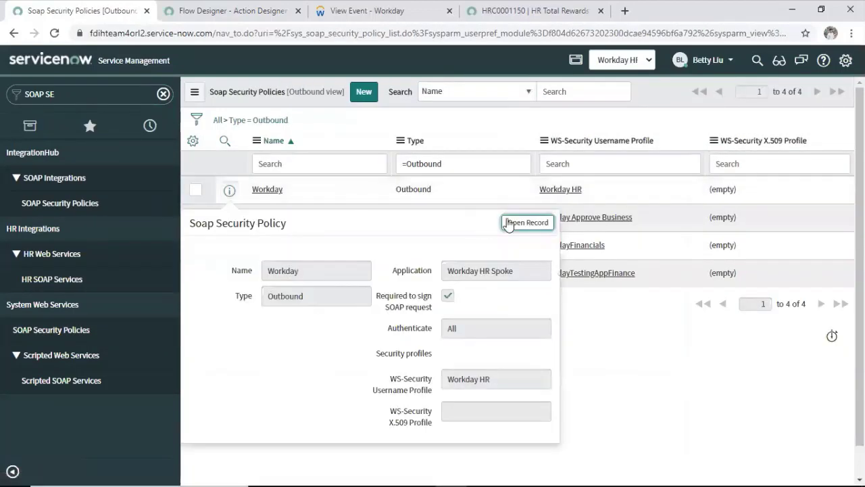
pyautogui.click(509, 223)
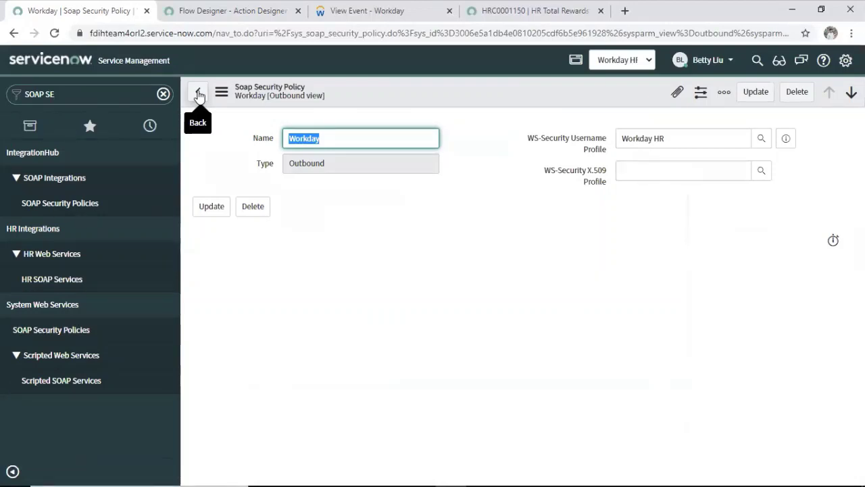
pyautogui.click(198, 95)
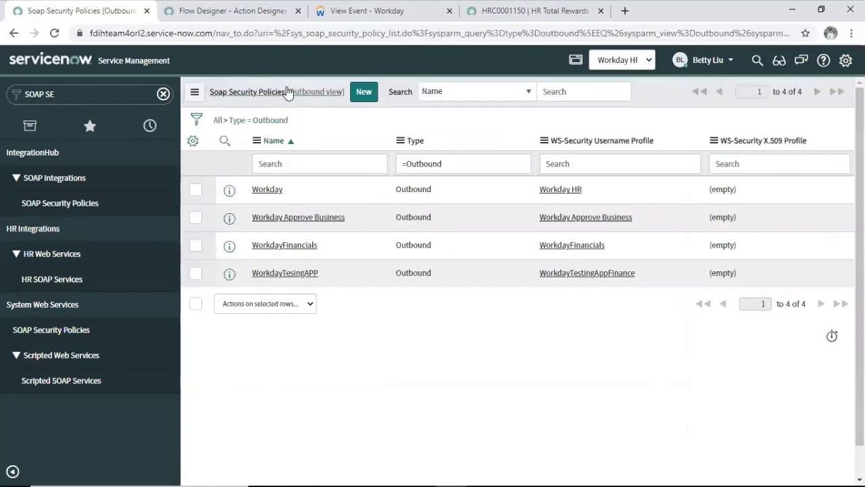
pyautogui.click(369, 95)
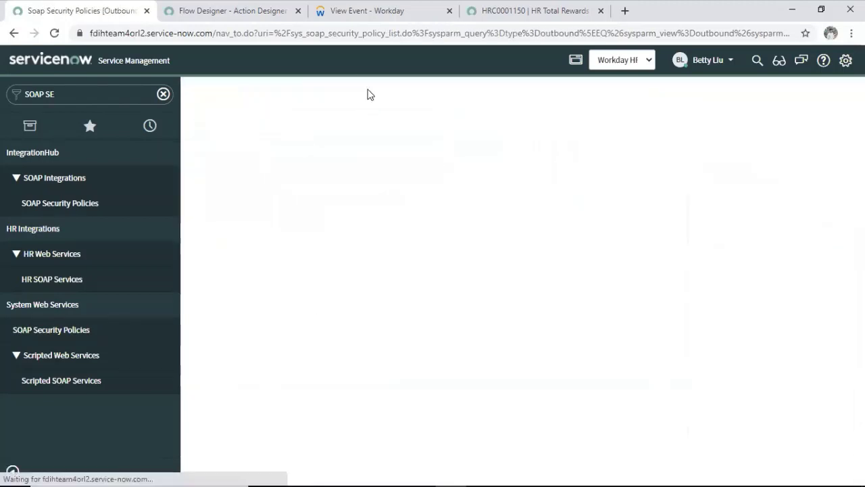
# Switch back to the Flow Designer tab showing the Request Leave Of Absence step's WS-Security settings.
pyautogui.click(234, 11)
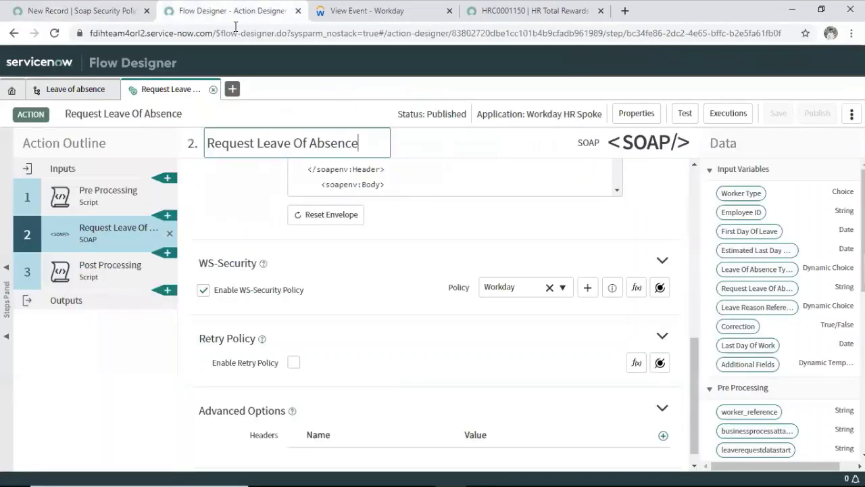